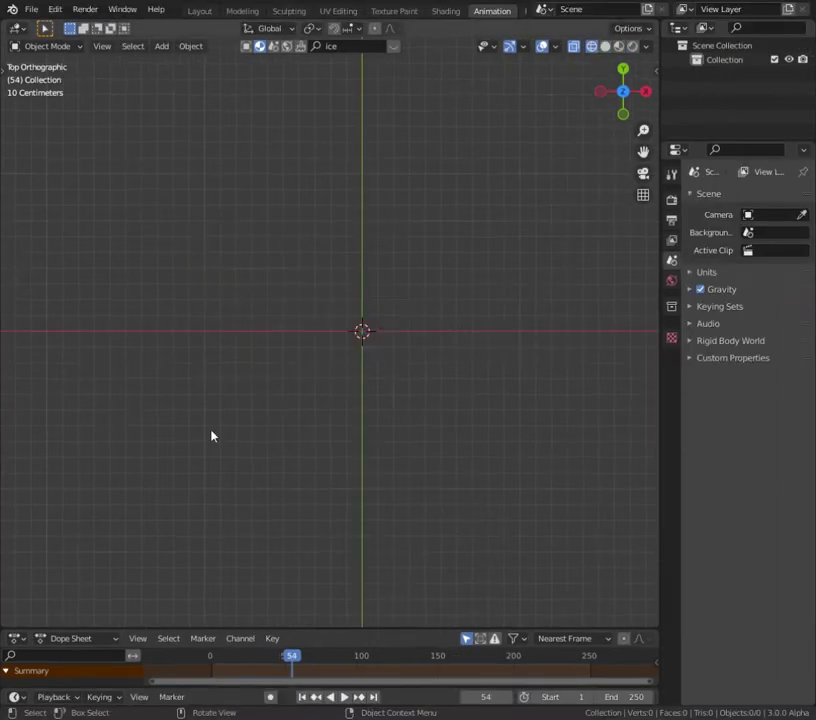
{"action": "key", "text": "shift+a"}
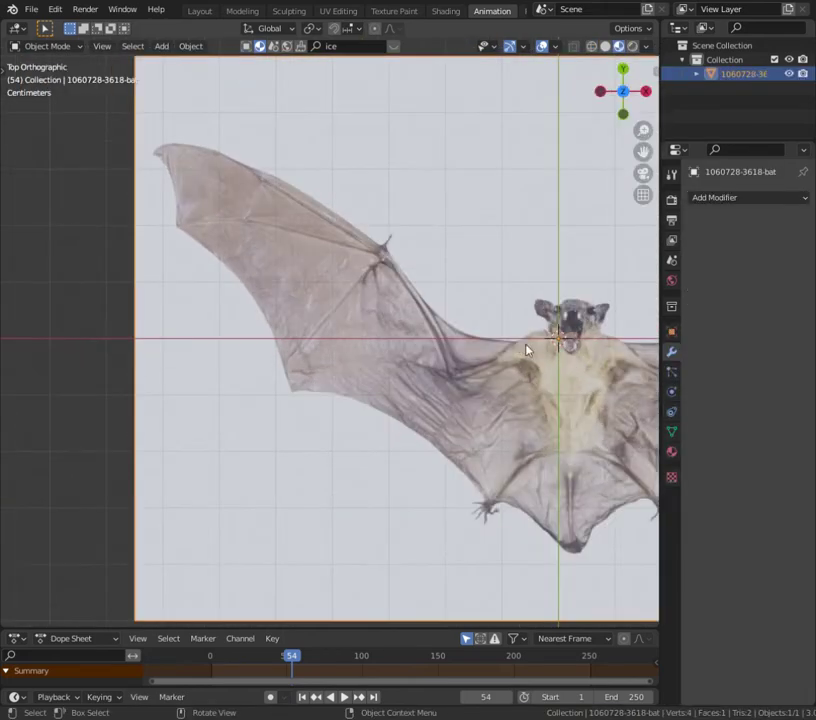
{"action": "key", "text": "shift+a"}
{"action": "left_click", "coordinate": [600, 492]}
{"action": "key", "text": "e"}
{"action": "left_click", "coordinate": [463, 395]}
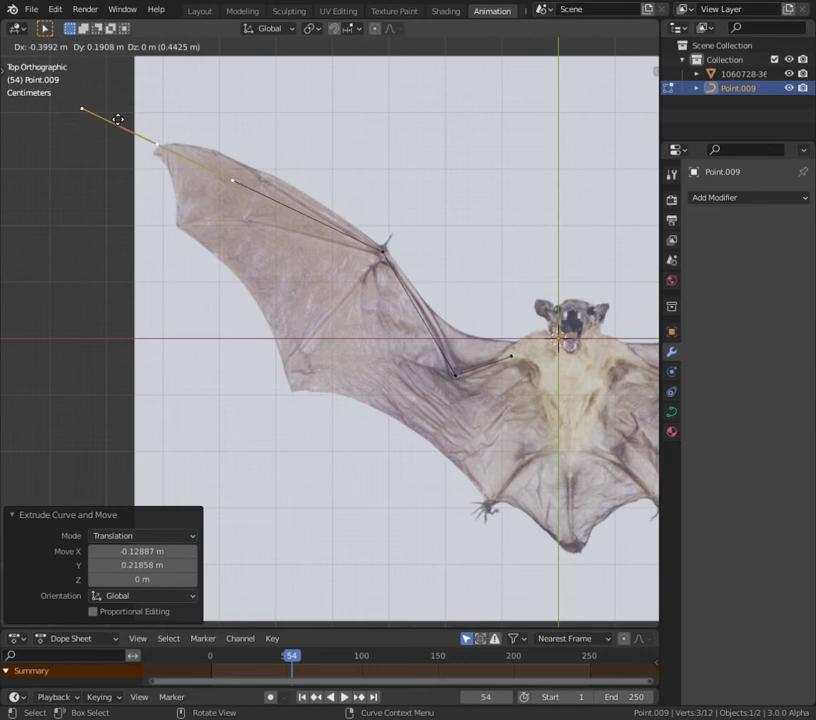
{"action": "left_click", "coordinate": [231, 181]}
{"action": "key", "text": "r"}
{"action": "left_click", "coordinate": [267, 148]}
{"action": "right_click", "coordinate": [300, 254]}
{"action": "left_click", "coordinate": [448, 253]}
{"action": "key", "text": "r"}
{"action": "left_click", "coordinate": [254, 147]}
{"action": "left_click", "coordinate": [466, 372]}
{"action": "key", "text": "r"}
{"action": "left_click", "coordinate": [493, 370]}
{"action": "key", "text": "Tab"}
{"action": "left_click", "coordinate": [672, 411]}
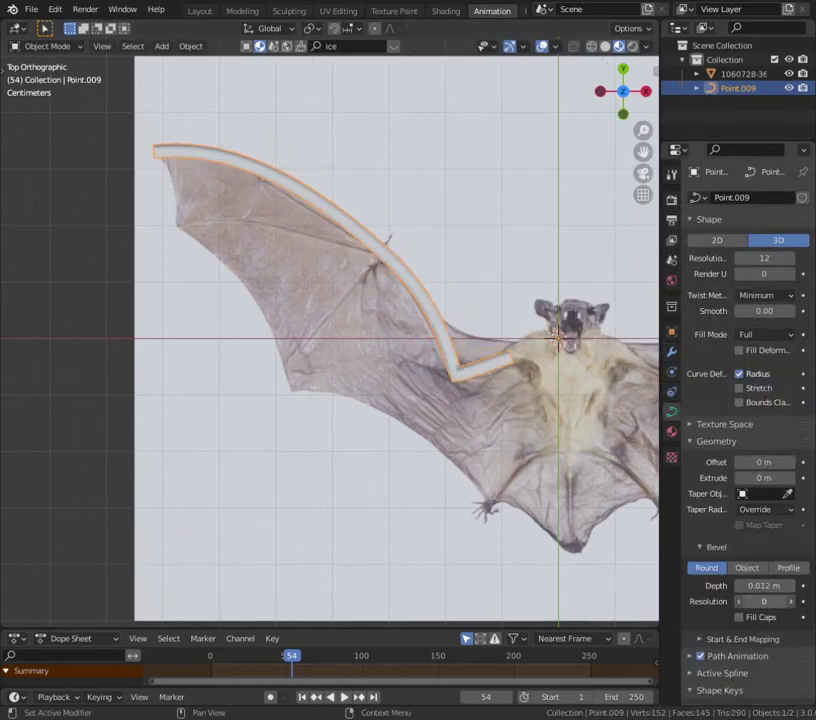
{"action": "key", "text": "shift+a"}
{"action": "left_click", "coordinate": [590, 326]}
{"action": "scroll", "coordinate": [587, 292], "scroll_direction": "up", "scroll_amount": 1}
{"action": "key", "text": "Tab"}
{"action": "key", "text": "s"}
{"action": "left_click", "coordinate": [494, 346]}
{"action": "middle_click_drag", "start_coordinate": [494, 346], "coordinate": [270, 346], "text": "shift"}
{"action": "key", "text": "r"}
{"action": "left_click", "coordinate": [290, 323]}
{"action": "key", "text": "g"}
{"action": "key", "text": "y"}
{"action": "left_click", "coordinate": [290, 323]}
{"action": "left_click", "coordinate": [497, 350]}
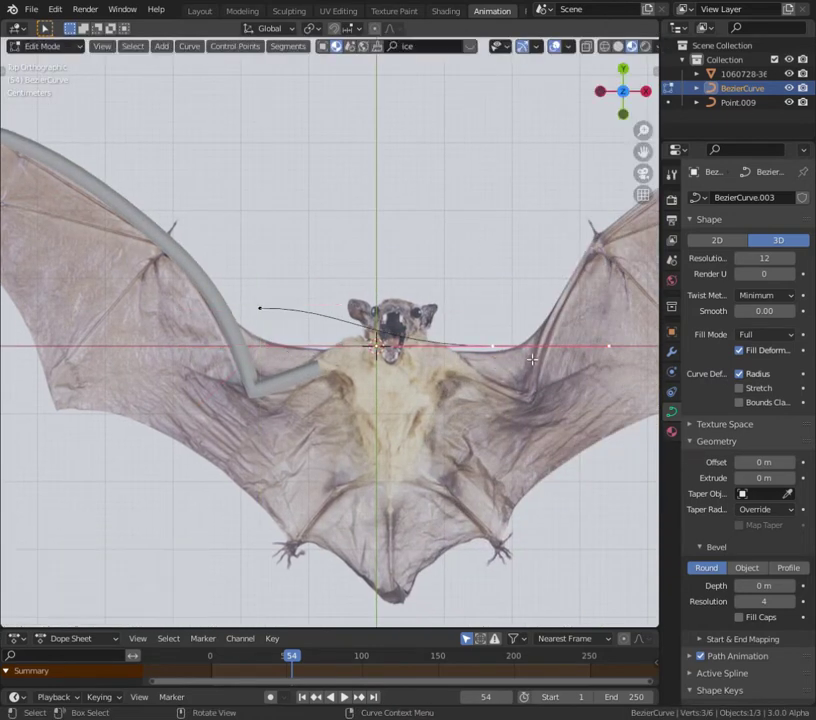
{"action": "key", "text": "g"}
{"action": "left_click", "coordinate": [443, 368]}
{"action": "key", "text": "Tab"}
{"action": "left_click", "coordinate": [738, 102]}
{"action": "key", "text": "KP_Decimal"}
{"action": "left_click", "coordinate": [765, 465]}
{"action": "left_click", "coordinate": [709, 487]}
{"action": "left_click", "coordinate": [742, 88]}
{"action": "scroll", "coordinate": [470, 380], "scroll_direction": "down", "scroll_amount": 3}
{"action": "key", "text": "Tab"}
{"action": "key", "text": "g"}
{"action": "key", "text": "y"}
{"action": "left_click", "coordinate": [493, 383]}
{"action": "key", "text": "s"}
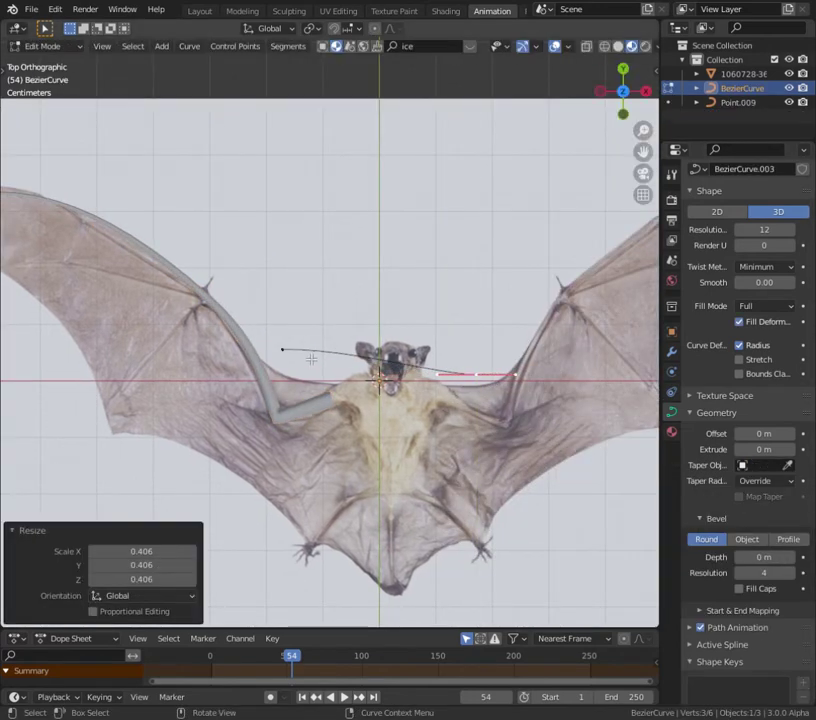
{"action": "key", "text": "g"}
{"action": "key", "text": "y"}
{"action": "left_click", "coordinate": [295, 361]}
{"action": "key", "text": "s"}
{"action": "left_click", "coordinate": [343, 361]}
{"action": "key", "text": "Tab"}
{"action": "scroll", "coordinate": [377, 380], "scroll_direction": "down", "scroll_amount": 2}
{"action": "scroll", "coordinate": [377, 380], "scroll_direction": "up", "scroll_amount": 2}
{"action": "middle_click_drag", "start_coordinate": [377, 380], "coordinate": [462, 421], "text": "shift"}
{"action": "left_click", "coordinate": [787, 90]}
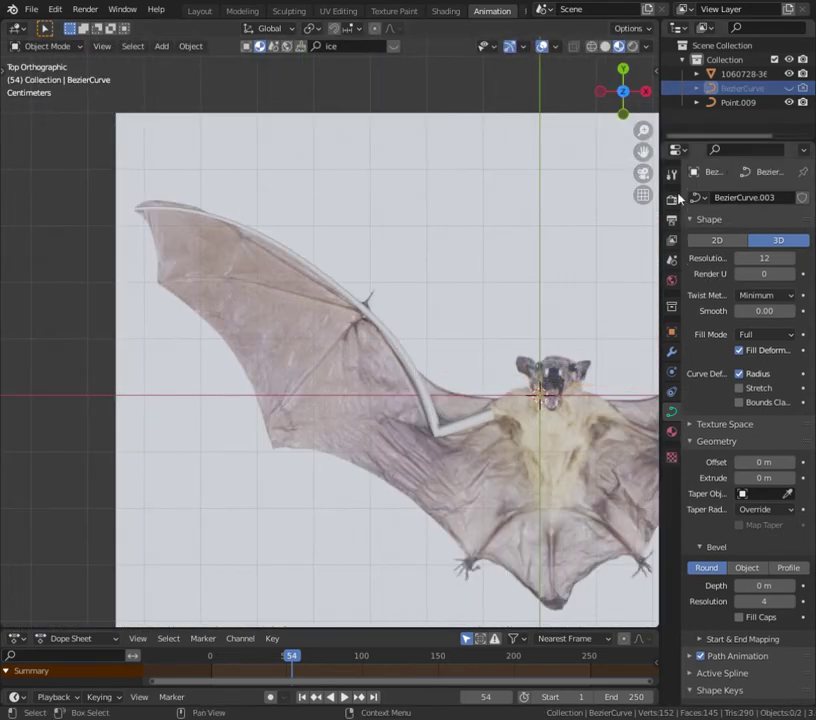
{"action": "key", "text": "shift+a"}
{"action": "left_click", "coordinate": [440, 400]}
{"action": "key", "text": "g"}
{"action": "left_click", "coordinate": [361, 323]}
{"action": "key", "text": "e"}
{"action": "left_click", "coordinate": [95, 273]}
{"action": "key", "text": "r"}
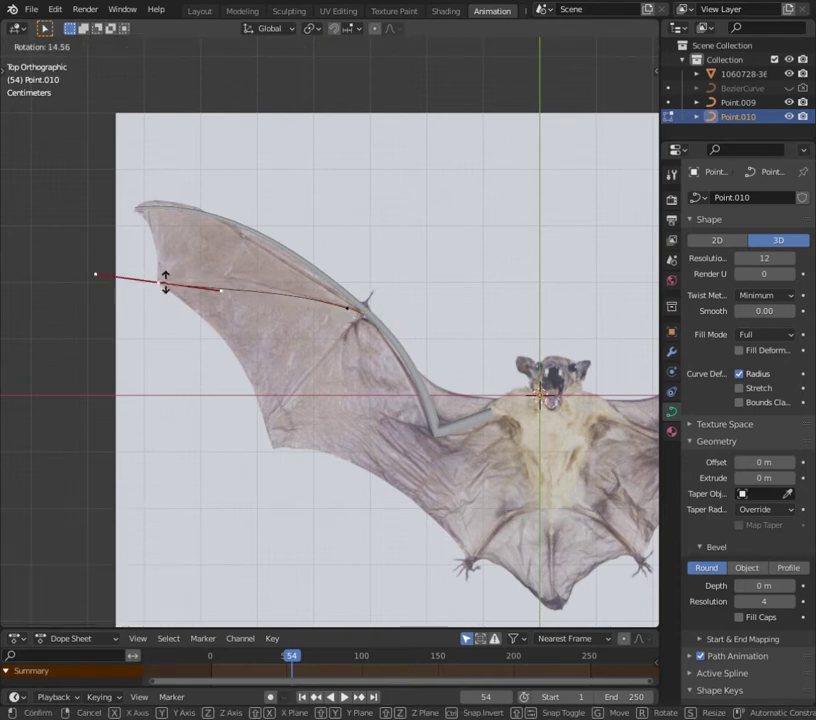
{"action": "left_click", "coordinate": [122, 342]}
{"action": "key", "text": "Tab"}
{"action": "key", "text": "shift+a"}
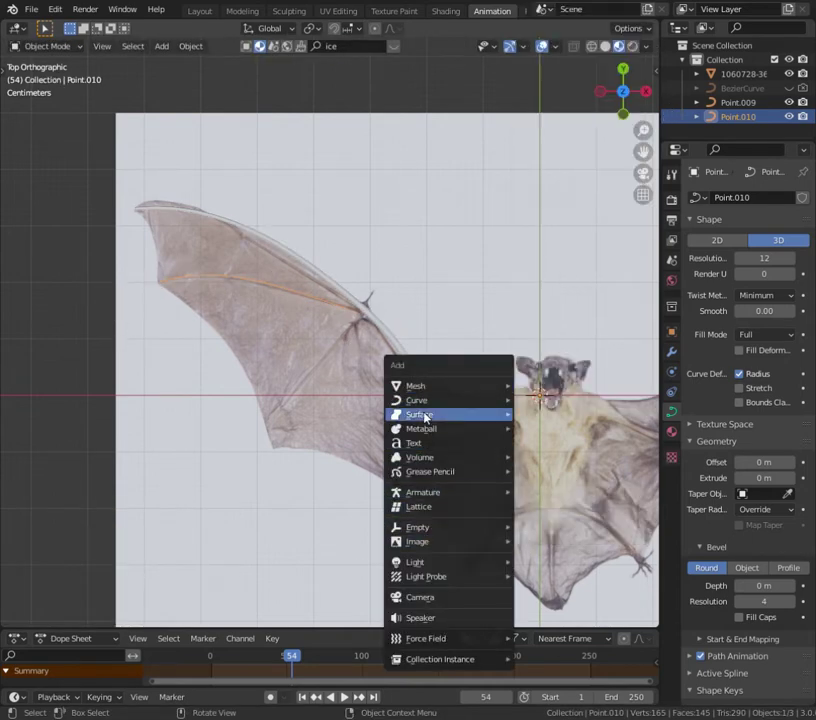
{"action": "mouse_move", "coordinate": [416, 400]}
{"action": "left_click", "coordinate": [555, 399]}
{"action": "key", "text": "g"}
{"action": "left_click", "coordinate": [363, 338]}
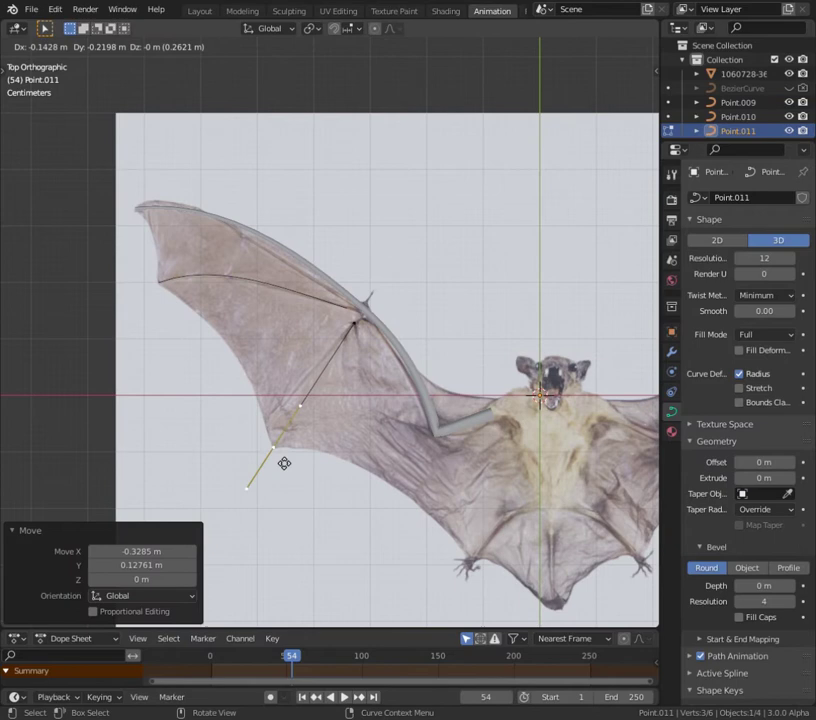
{"action": "key", "text": "e"}
{"action": "left_click", "coordinate": [310, 385]}
{"action": "key", "text": "r"}
{"action": "left_click", "coordinate": [384, 321]}
{"action": "key", "text": "Tab"}
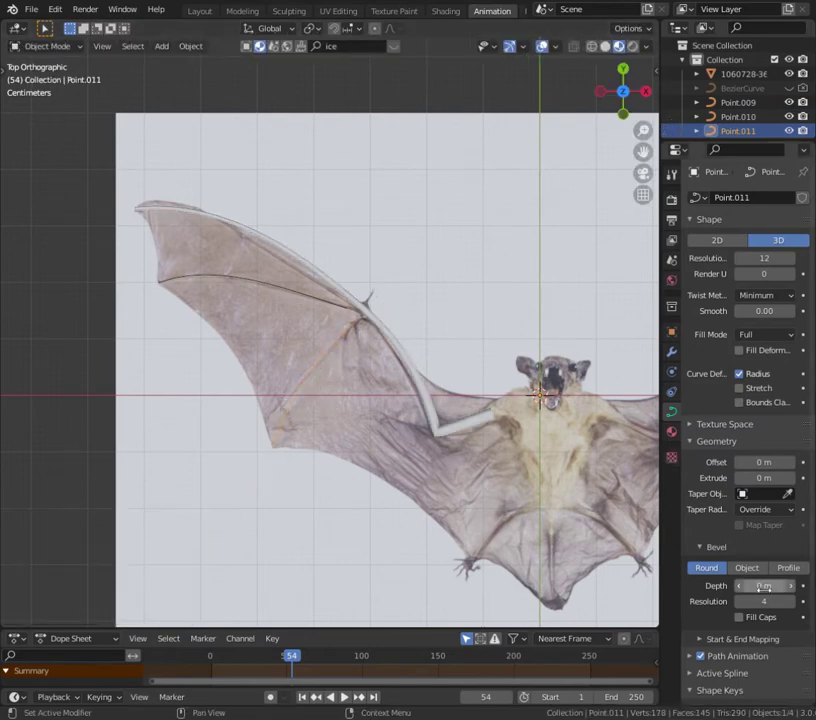
{"action": "left_click", "coordinate": [774, 500]}
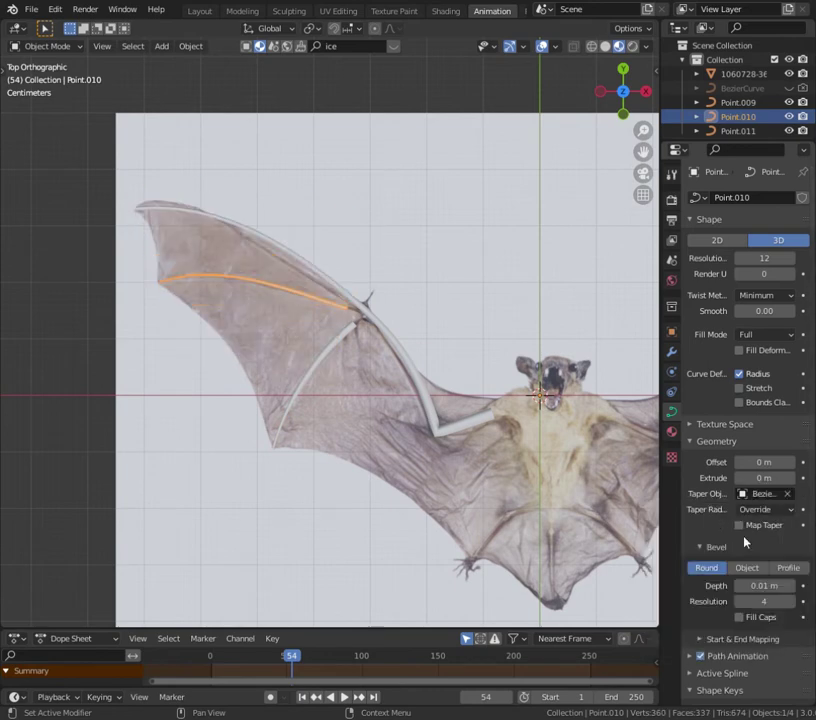
{"action": "scroll", "coordinate": [293, 240], "scroll_direction": "up", "scroll_amount": 2}
{"action": "left_click", "coordinate": [740, 74]}
{"action": "left_click", "coordinate": [789, 74]}
{"action": "left_click", "coordinate": [738, 102]}
{"action": "key", "text": "shift+z"}
{"action": "left_click", "coordinate": [345, 258]}
{"action": "key", "text": "Tab"}
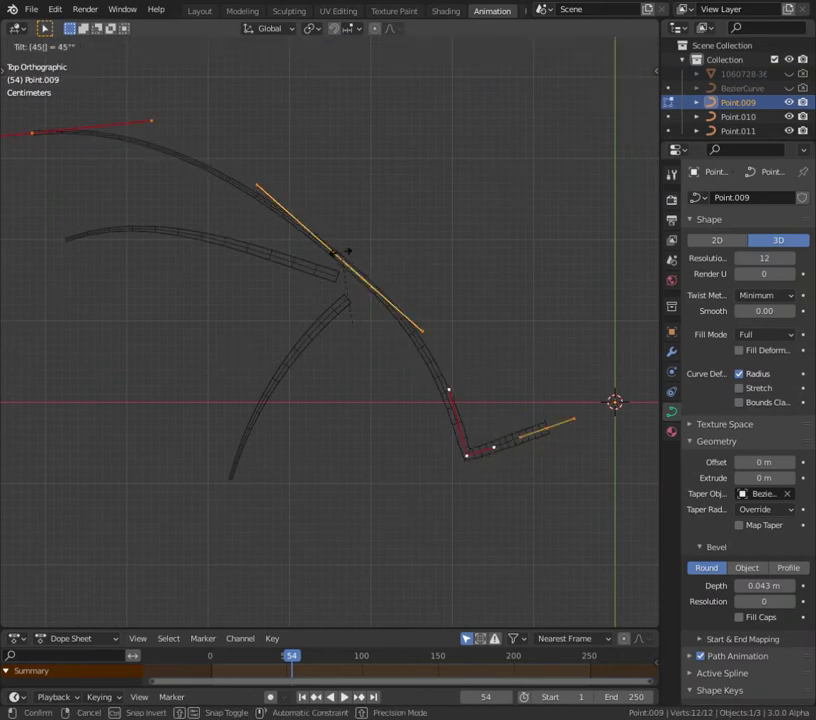
{"action": "key", "text": "Return"}
{"action": "key", "text": "Tab"}
{"action": "left_click", "coordinate": [278, 268]}
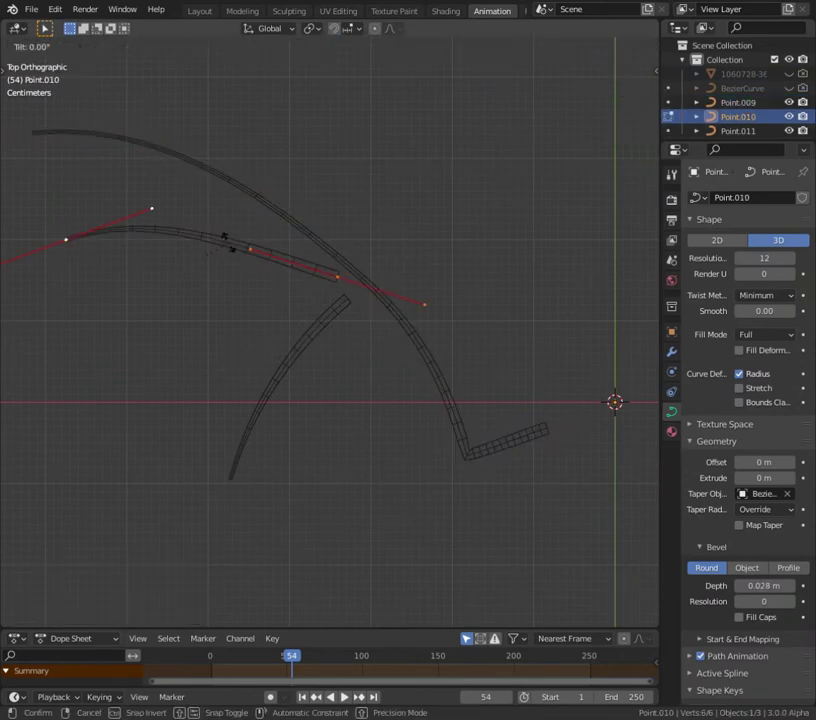
{"action": "key", "text": "Return"}
{"action": "key", "text": "Tab"}
{"action": "left_click", "coordinate": [326, 314]}
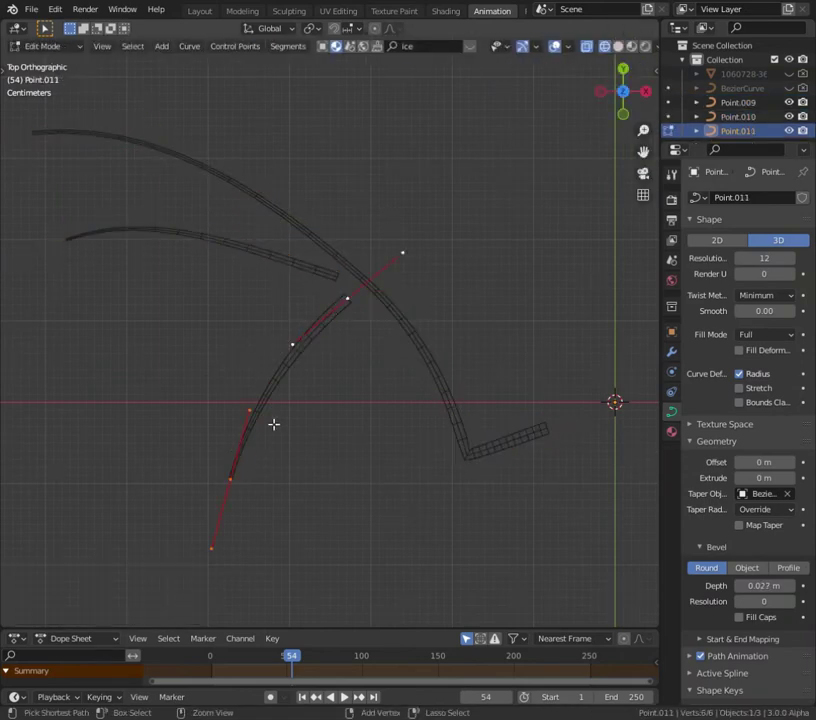
{"action": "type", "text": "4"}
{"action": "key", "text": "Return"}
{"action": "key", "text": "grave"}
{"action": "key", "text": "Tab"}
{"action": "mouse_move", "coordinate": [291, 386]}
{"action": "middle_mouse_down"}
{"action": "mouse_move", "coordinate": [490, 188]}
{"action": "mouse_move", "coordinate": [417, 238]}
{"action": "middle_mouse_up"}
{"action": "left_click", "coordinate": [328, 273]}
{"action": "left_click", "coordinate": [360, 307]}
{"action": "mouse_move", "coordinate": [370, 310]}
{"action": "middle_mouse_down"}
{"action": "mouse_move", "coordinate": [565, 95]}
{"action": "mouse_move", "coordinate": [530, 214]}
{"action": "middle_mouse_up"}
{"action": "key", "text": "Tab"}
{"action": "key", "text": "Tab"}
{"action": "key", "text": "KP_7"}
{"action": "left_click", "coordinate": [399, 288], "text": "shift"}
{"action": "left_click", "coordinate": [440, 360], "text": "shift"}
{"action": "left_click", "coordinate": [190, 46]}
{"action": "left_click", "coordinate": [360, 421]}
{"action": "scroll", "coordinate": [424, 322], "scroll_direction": "down", "scroll_amount": 3}
{"action": "key", "text": "Tab"}
{"action": "scroll", "coordinate": [430, 275], "scroll_direction": "up", "scroll_amount": 4}
{"action": "scroll", "coordinate": [401, 268], "scroll_direction": "up", "scroll_amount": 2}
{"action": "key", "text": "ctrl+r"}
{"action": "left_click", "coordinate": [527, 196]}
{"action": "right_click", "coordinate": [546, 260]}
{"action": "middle_click_drag", "start_coordinate": [546, 260], "coordinate": [472, 244]}
{"action": "key", "text": "3"}
{"action": "right_click", "coordinate": [399, 258]}
{"action": "left_click", "coordinate": [399, 261]}
{"action": "middle_click_drag", "start_coordinate": [399, 261], "coordinate": [399, 175]}
{"action": "key", "text": "Tab"}
{"action": "middle_click_drag", "start_coordinate": [466, 319], "coordinate": [230, 190]}
{"action": "key", "text": "ctrl+j"}
{"action": "key", "text": "Tab"}
{"action": "key", "text": "shift+r"}
{"action": "middle_click_drag", "start_coordinate": [528, 351], "coordinate": [570, 430]}
{"action": "key", "text": "x"}
{"action": "left_click", "coordinate": [570, 426]}
{"action": "right_click", "coordinate": [440, 335]}
{"action": "key", "text": "Tab"}
{"action": "key", "text": "Tab"}
{"action": "mouse_move", "coordinate": [521, 297]}
{"action": "middle_mouse_down"}
{"action": "mouse_move", "coordinate": [522, 345]}
{"action": "mouse_move", "coordinate": [450, 264]}
{"action": "mouse_move", "coordinate": [557, 326]}
{"action": "mouse_move", "coordinate": [503, 244]}
{"action": "mouse_move", "coordinate": [432, 233]}
{"action": "middle_mouse_up"}
{"action": "key", "text": "r"}
{"action": "left_click", "coordinate": [503, 237]}
{"action": "key", "text": "g"}
{"action": "key", "text": "g"}
{"action": "key", "text": "g"}
{"action": "key", "text": "Escape"}
{"action": "key", "text": "g"}
{"action": "key", "text": "g"}
{"action": "left_click", "coordinate": [437, 412]}
{"action": "mouse_move", "coordinate": [437, 412]}
{"action": "middle_mouse_down"}
{"action": "mouse_move", "coordinate": [347, 270]}
{"action": "mouse_move", "coordinate": [395, 256]}
{"action": "mouse_move", "coordinate": [453, 260]}
{"action": "middle_mouse_up"}
{"action": "key", "text": "g"}
{"action": "key", "text": "g"}
{"action": "left_click", "coordinate": [346, 264]}
{"action": "key", "text": "g"}
{"action": "key", "text": "g"}
{"action": "left_click", "coordinate": [410, 257]}
{"action": "key", "text": "Tab"}
{"action": "key", "text": "KP_7"}
{"action": "left_click", "coordinate": [671, 351]}
{"action": "left_click", "coordinate": [748, 197]}
{"action": "left_click", "coordinate": [528, 453]}
{"action": "key", "text": "Tab"}
{"action": "scroll", "coordinate": [465, 251], "scroll_direction": "down", "scroll_amount": 3}
{"action": "key", "text": "Tab"}
{"action": "key", "text": "ctrl+2"}
{"action": "left_click", "coordinate": [508, 231]}
{"action": "scroll", "coordinate": [510, 307], "scroll_direction": "up", "scroll_amount": 2}
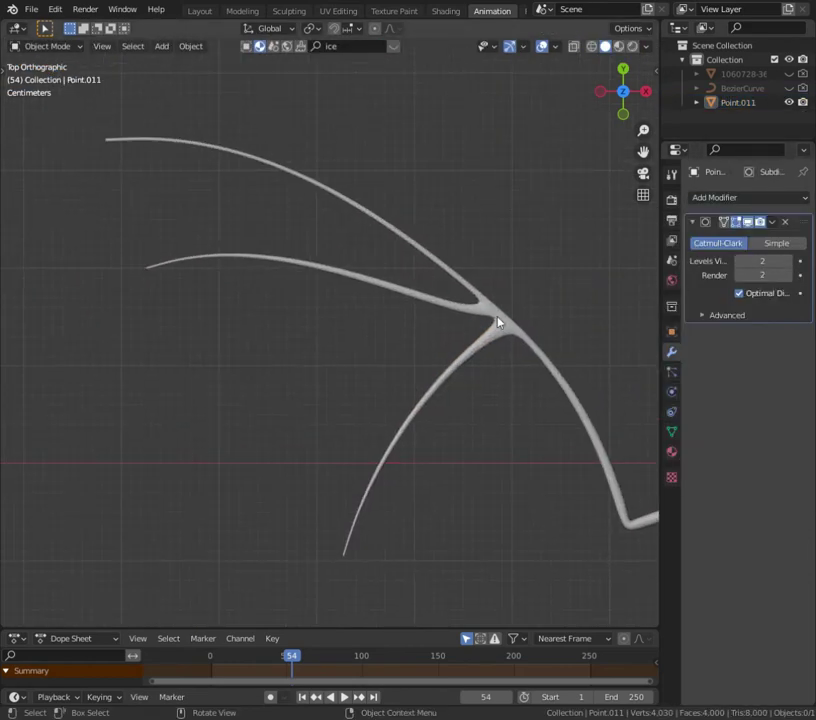
{"action": "left_click", "coordinate": [618, 46]}
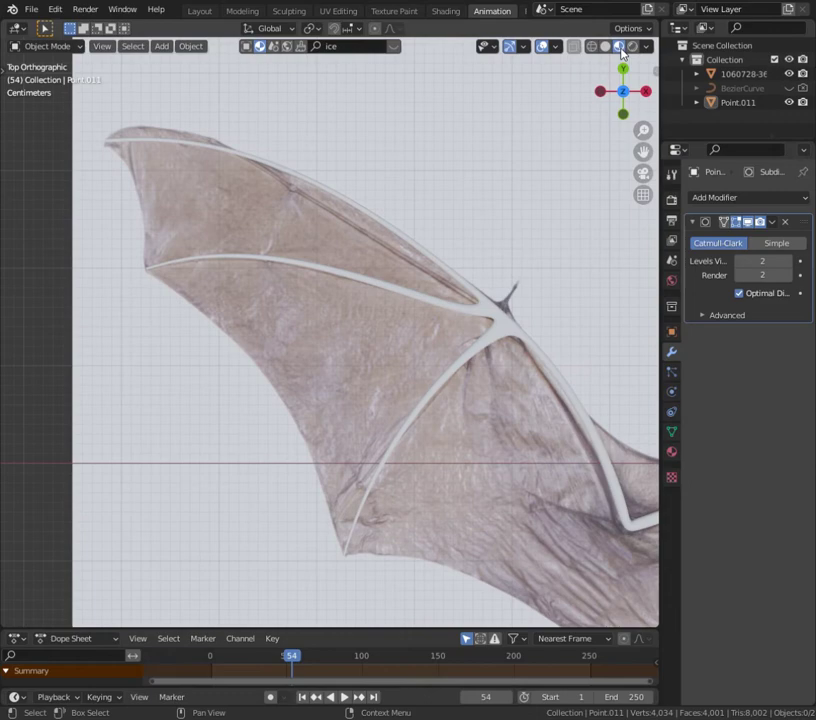
{"action": "left_click", "coordinate": [591, 46]}
{"action": "left_click", "coordinate": [743, 74]}
{"action": "key", "text": "h"}
{"action": "key", "text": "shift+a"}
{"action": "left_click", "coordinate": [567, 282]}
{"action": "scroll", "coordinate": [567, 282], "scroll_direction": "down", "scroll_amount": 3}
{"action": "scroll", "coordinate": [392, 252], "scroll_direction": "down", "scroll_amount": 2}
{"action": "left_click", "coordinate": [390, 323]}
{"action": "key", "text": "s"}
{"action": "left_click", "coordinate": [328, 219]}
{"action": "middle_click_drag", "start_coordinate": [336, 292], "coordinate": [424, 314], "text": "shift"}
{"action": "left_click", "coordinate": [397, 262]}
{"action": "key", "text": "g"}
{"action": "left_click", "coordinate": [277, 267]}
{"action": "left_click", "coordinate": [372, 315]}
{"action": "key", "text": "s"}
{"action": "left_click", "coordinate": [559, 388]}
{"action": "left_click", "coordinate": [450, 339]}
{"action": "key", "text": "r"}
{"action": "key", "text": "g"}
{"action": "left_click", "coordinate": [424, 268]}
{"action": "key", "text": "s"}
{"action": "left_click", "coordinate": [354, 175]}
{"action": "key", "text": "Tab"}
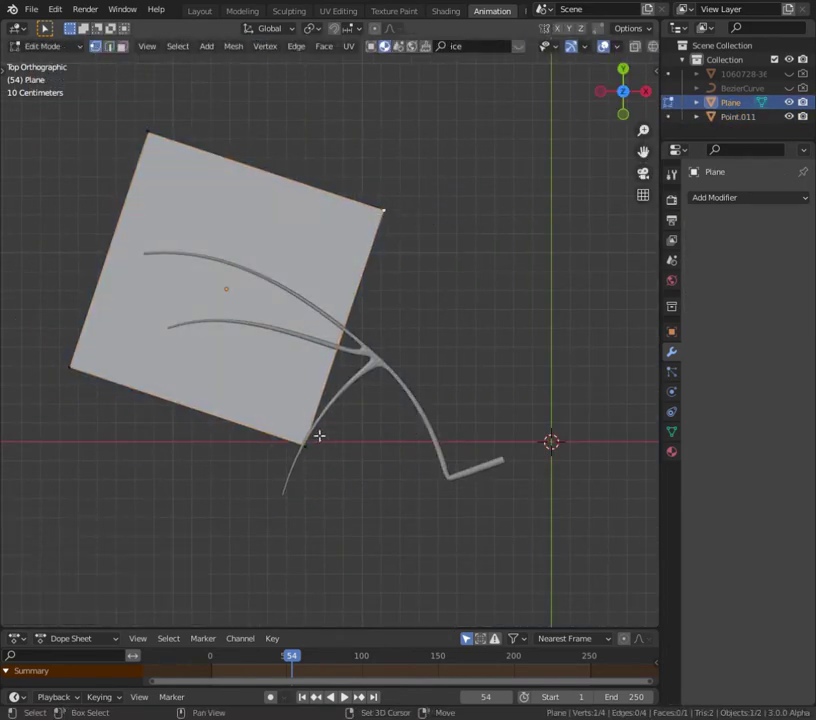
{"action": "key", "text": "g"}
{"action": "left_click", "coordinate": [388, 320]}
{"action": "key", "text": "s"}
{"action": "left_click", "coordinate": [399, 342]}
{"action": "left_click", "coordinate": [142, 131]}
{"action": "key", "text": "g"}
{"action": "left_click", "coordinate": [140, 250]}
{"action": "left_click", "coordinate": [64, 377]}
{"action": "key", "text": "g"}
{"action": "left_click", "coordinate": [149, 230]}
{"action": "left_click", "coordinate": [152, 346]}
{"action": "key", "text": "g"}
{"action": "key", "text": "Tab"}
{"action": "left_click", "coordinate": [671, 431]}
{"action": "left_click", "coordinate": [797, 332]}
{"action": "left_click", "coordinate": [797, 332]}
{"action": "key", "text": "Tab"}
{"action": "key", "text": "s"}
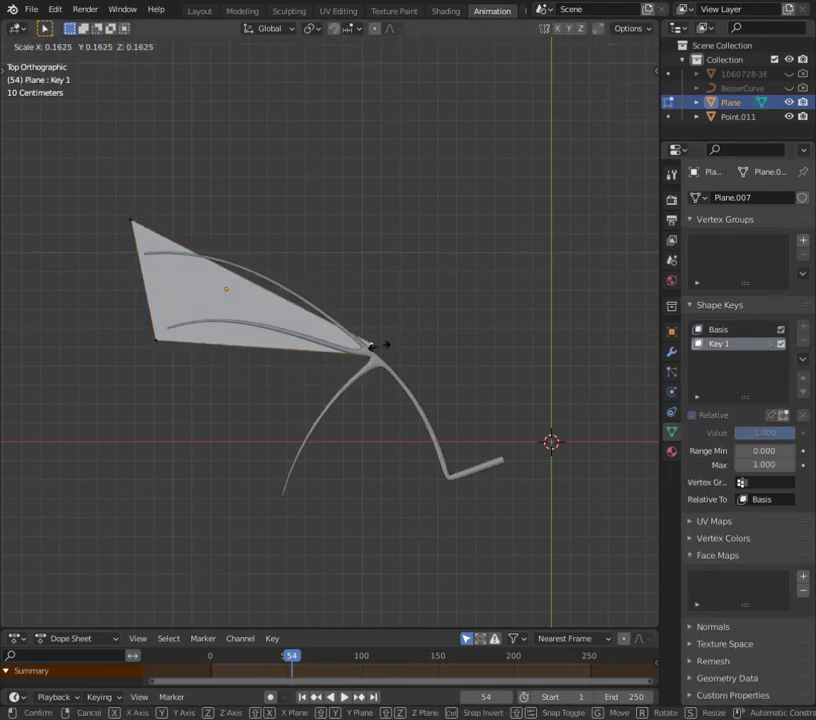
{"action": "left_click", "coordinate": [378, 345]}
{"action": "key", "text": "Tab"}
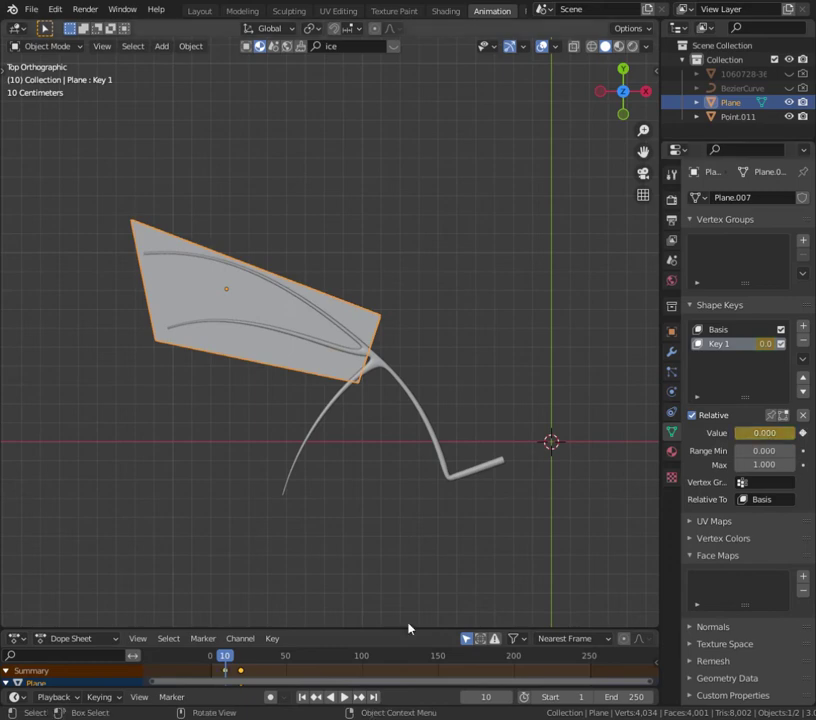
{"action": "key", "text": "Tab"}
{"action": "scroll", "coordinate": [343, 291], "scroll_direction": "up", "scroll_amount": 2}
{"action": "key", "text": "space"}
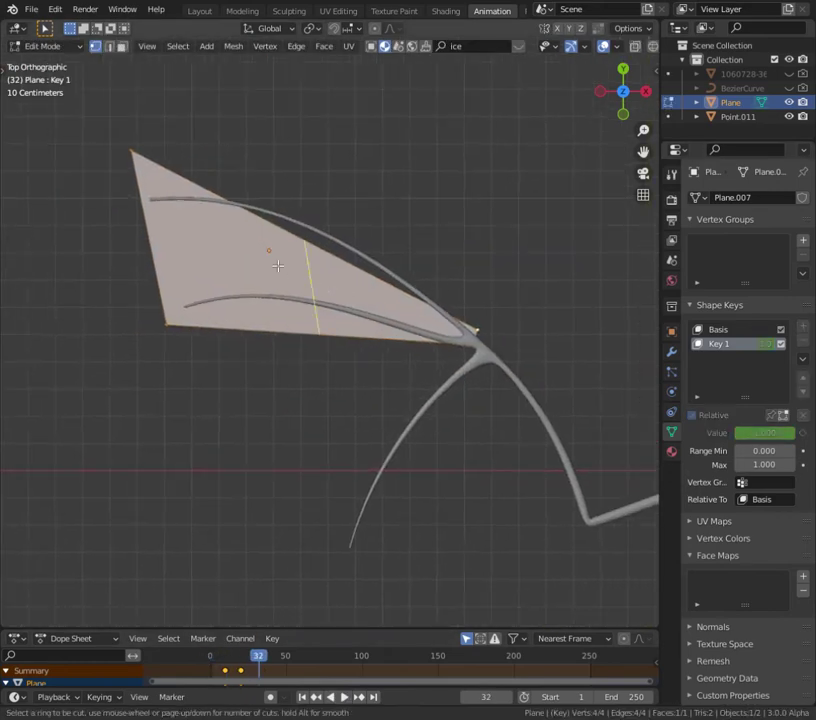
{"action": "left_click", "coordinate": [277, 265]}
{"action": "key", "text": "Tab"}
{"action": "left_click", "coordinate": [671, 351]}
{"action": "left_click", "coordinate": [748, 197]}
{"action": "left_click", "coordinate": [528, 474]}
{"action": "left_click", "coordinate": [787, 261]}
{"action": "left_click", "coordinate": [748, 197]}
{"action": "left_click", "coordinate": [740, 240]}
{"action": "key", "text": "Tab"}
{"action": "left_click", "coordinate": [370, 366], "text": "alt"}
{"action": "left_click", "coordinate": [652, 47]}
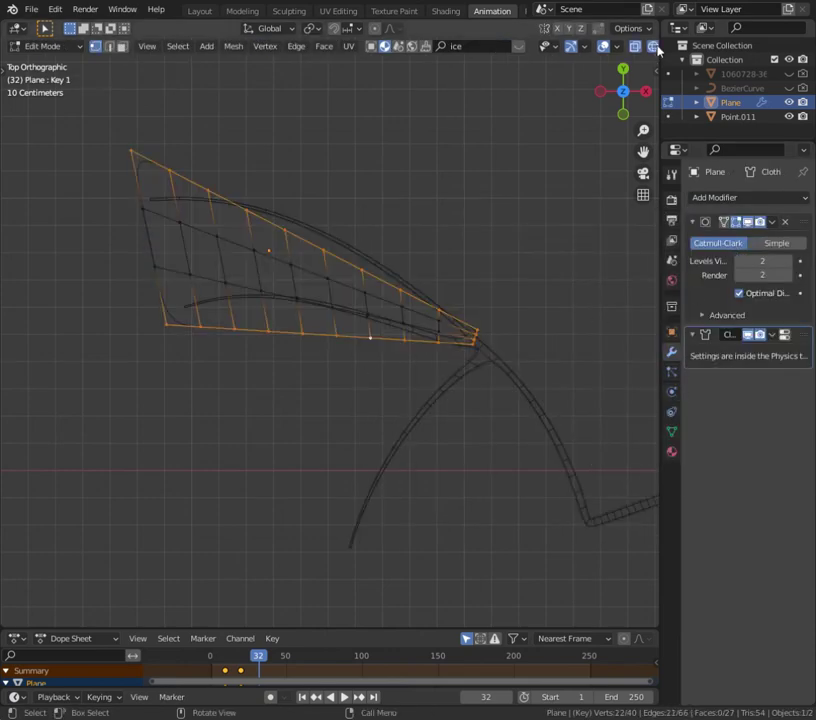
{"action": "left_click", "coordinate": [657, 47]}
{"action": "left_click", "coordinate": [671, 391]}
{"action": "scroll", "coordinate": [763, 385], "scroll_direction": "down", "scroll_amount": 3}
{"action": "key", "text": "Tab"}
{"action": "scroll", "coordinate": [734, 515], "scroll_direction": "down", "scroll_amount": 5}
{"action": "scroll", "coordinate": [765, 646], "scroll_direction": "up", "scroll_amount": 1}
{"action": "left_click", "coordinate": [669, 432]}
{"action": "key", "text": "Tab"}
{"action": "key", "text": "Tab"}
{"action": "left_click", "coordinate": [669, 351]}
{"action": "left_click", "coordinate": [669, 391]}
{"action": "scroll", "coordinate": [771, 231], "scroll_direction": "down", "scroll_amount": 8}
{"action": "left_click", "coordinate": [761, 641]}
{"action": "left_click", "coordinate": [707, 492]}
{"action": "left_click", "coordinate": [197, 656]}
{"action": "key", "text": "space"}
{"action": "key", "text": "space"}
{"action": "scroll", "coordinate": [728, 459], "scroll_direction": "down", "scroll_amount": 2}
{"action": "scroll", "coordinate": [740, 450], "scroll_direction": "up", "scroll_amount": 8}
{"action": "scroll", "coordinate": [740, 450], "scroll_direction": "up", "scroll_amount": 1}
{"action": "key", "text": "Tab"}
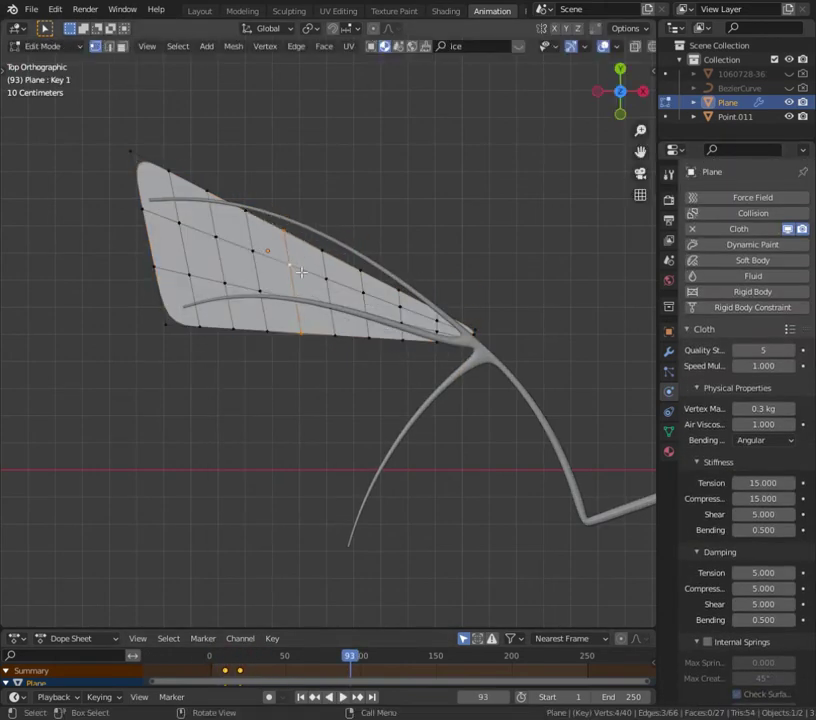
{"action": "key", "text": "g"}
{"action": "left_click", "coordinate": [470, 335]}
{"action": "key", "text": "g"}
{"action": "key", "text": "x"}
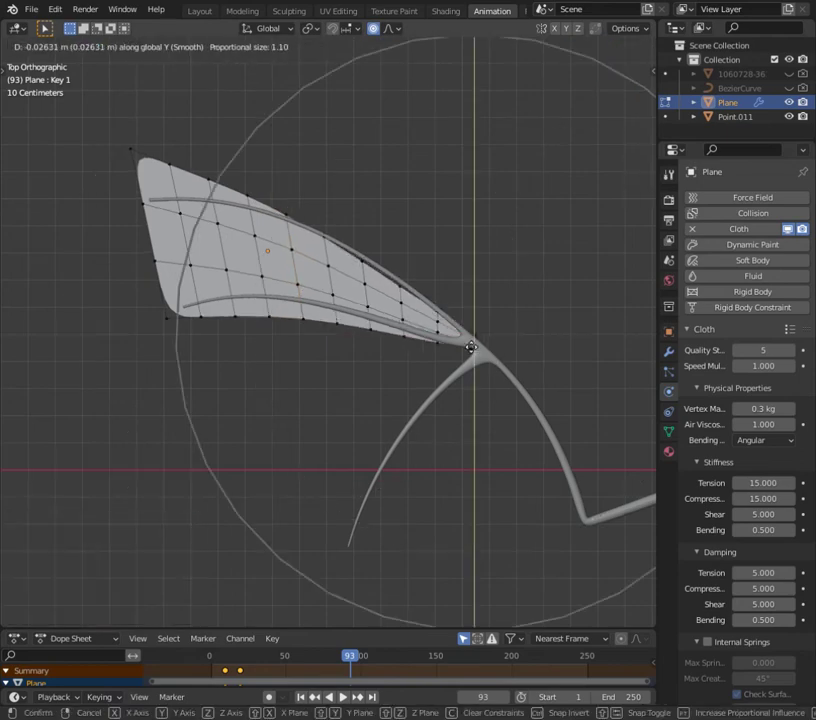
{"action": "left_click", "coordinate": [470, 347]}
{"action": "left_click", "coordinate": [155, 260]}
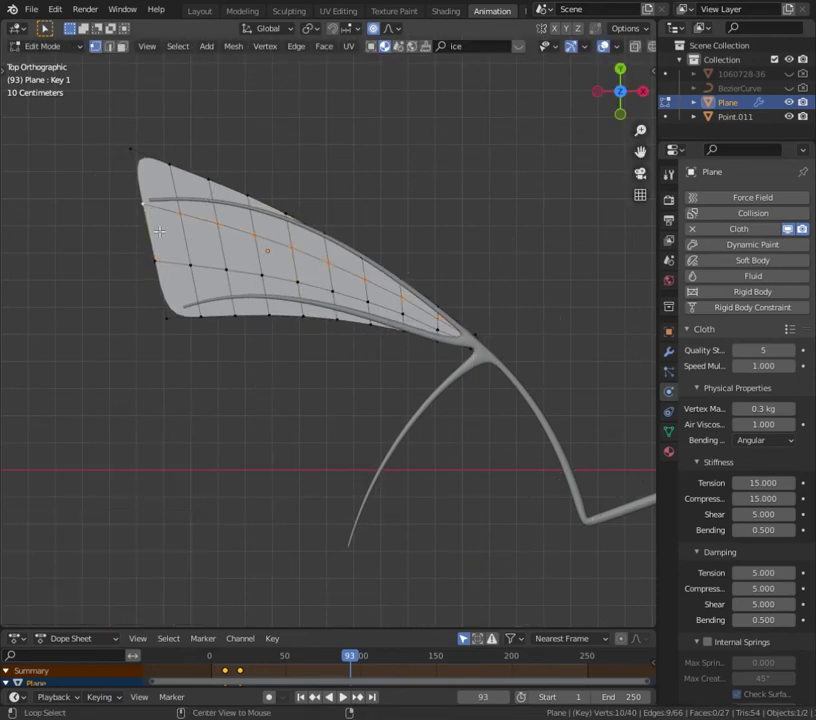
{"action": "key", "text": "g"}
{"action": "left_click", "coordinate": [161, 260]}
{"action": "scroll", "coordinate": [182, 195], "scroll_direction": "up", "scroll_amount": 2}
{"action": "key", "text": "g"}
{"action": "scroll", "coordinate": [105, 175], "scroll_direction": "down", "scroll_amount": 5}
{"action": "left_click", "coordinate": [109, 182]}
{"action": "key", "text": "g"}
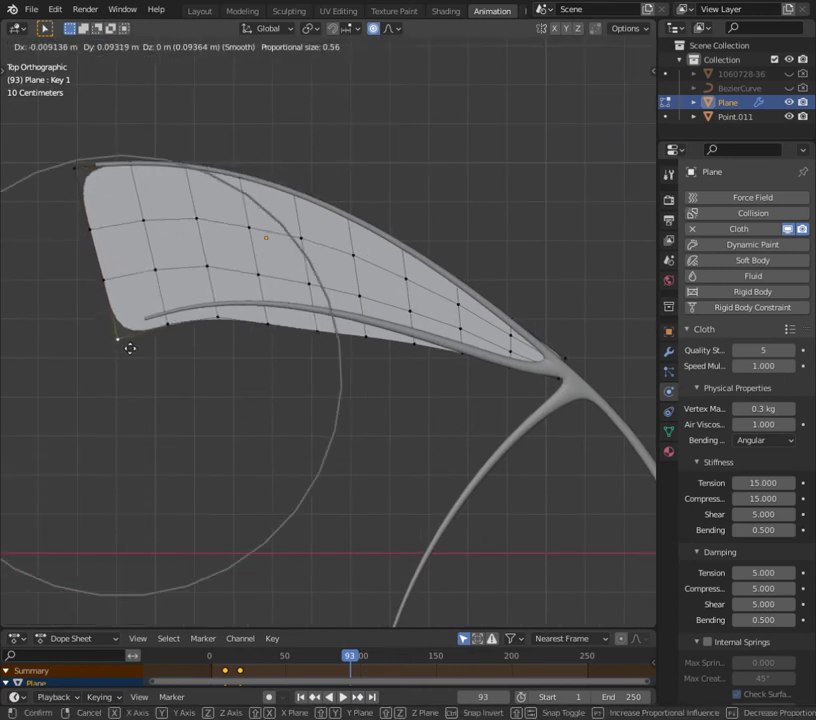
{"action": "left_click", "coordinate": [370, 342]}
{"action": "key", "text": "g"}
{"action": "scroll", "coordinate": [370, 330], "scroll_direction": "up", "scroll_amount": 8}
{"action": "left_click", "coordinate": [275, 310]}
{"action": "key", "text": "shift+z"}
{"action": "key", "text": "g"}
{"action": "scroll", "coordinate": [580, 370], "scroll_direction": "up", "scroll_amount": 9}
{"action": "left_click", "coordinate": [580, 370]}
{"action": "key", "text": "g"}
{"action": "scroll", "coordinate": [578, 368], "scroll_direction": "down", "scroll_amount": 3}
{"action": "key", "text": "g"}
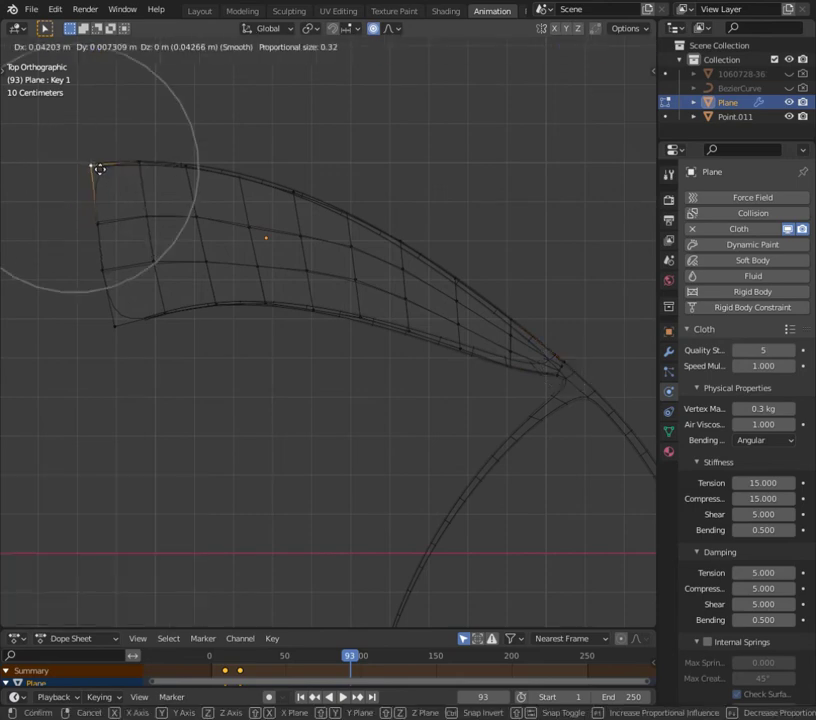
{"action": "left_click", "coordinate": [99, 171]}
{"action": "left_click", "coordinate": [116, 324]}
{"action": "key", "text": "g"}
{"action": "left_click", "coordinate": [131, 318]}
{"action": "left_click", "coordinate": [120, 208], "text": "alt"}
{"action": "key", "text": "g"}
{"action": "key", "text": "g"}
{"action": "left_click", "coordinate": [105, 213]}
{"action": "key", "text": "Tab"}
{"action": "key", "text": "shift+z"}
{"action": "left_click", "coordinate": [183, 666]}
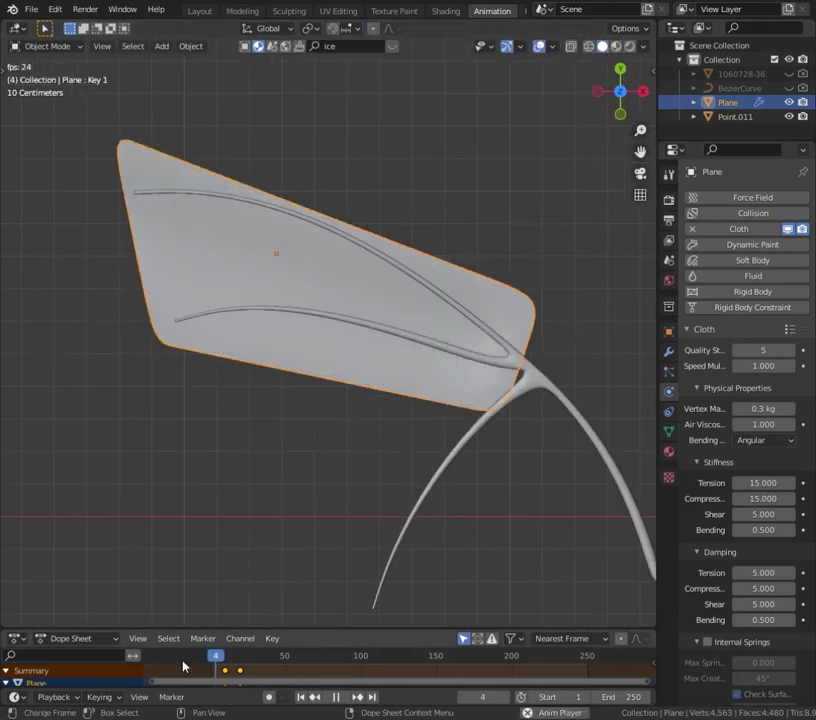
{"action": "key", "text": "space"}
{"action": "left_click", "coordinate": [669, 351]}
{"action": "left_click_drag", "start_coordinate": [693, 224], "coordinate": [712, 207]}
{"action": "left_click", "coordinate": [669, 391]}
{"action": "scroll", "coordinate": [740, 405], "scroll_direction": "down", "scroll_amount": 10}
{"action": "scroll", "coordinate": [729, 421], "scroll_direction": "down", "scroll_amount": 5}
{"action": "left_click", "coordinate": [168, 660]}
{"action": "key", "text": "space"}
{"action": "key", "text": "space"}
{"action": "scroll", "coordinate": [738, 514], "scroll_direction": "up", "scroll_amount": 3}
{"action": "scroll", "coordinate": [738, 500], "scroll_direction": "up", "scroll_amount": 2}
{"action": "left_click", "coordinate": [194, 655]}
{"action": "key", "text": "space"}
{"action": "key", "text": "space"}
{"action": "left_click", "coordinate": [171, 660]}
{"action": "key", "text": "space"}
{"action": "left_click_drag", "start_coordinate": [781, 455], "coordinate": [795, 455]}
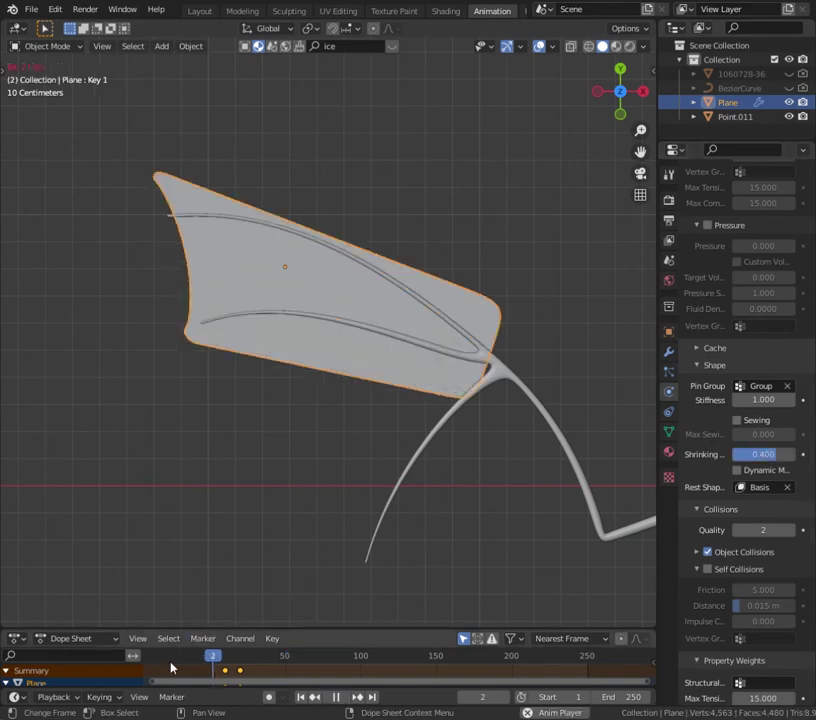
{"action": "scroll", "coordinate": [399, 359], "scroll_direction": "up", "scroll_amount": 3}
{"action": "scroll", "coordinate": [397, 388], "scroll_direction": "up", "scroll_amount": 1}
{"action": "scroll", "coordinate": [366, 384], "scroll_direction": "down", "scroll_amount": 3}
{"action": "scroll", "coordinate": [275, 242], "scroll_direction": "down", "scroll_amount": 2}
{"action": "scroll", "coordinate": [250, 235], "scroll_direction": "down", "scroll_amount": 3}
{"action": "key", "text": "shift+a"}
{"action": "left_click", "coordinate": [508, 355]}
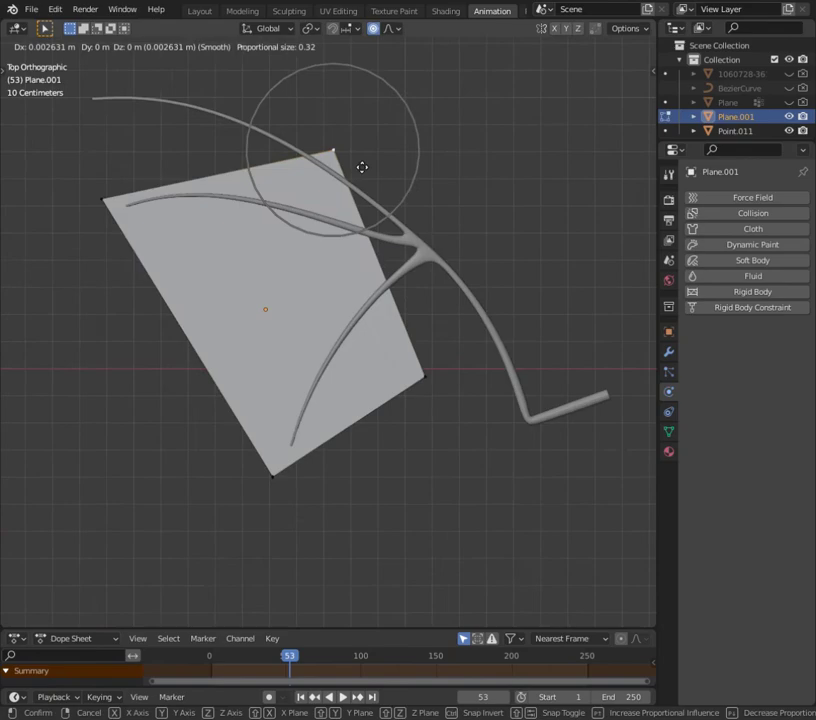